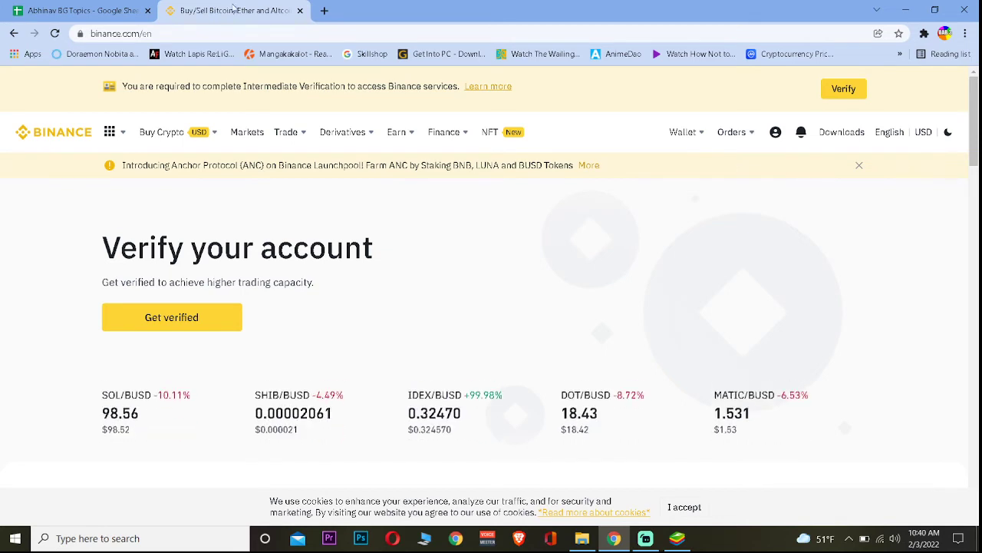
# - Show Chrome's installed extensions list, including Touch VPN, over the Binance verification page
pyautogui.click(923, 34)
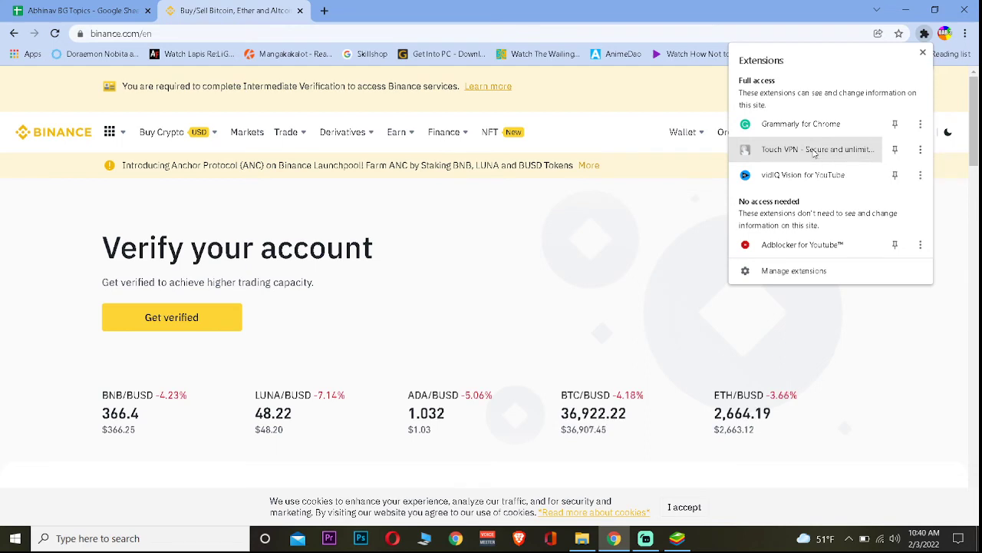
# - Open the Touch VPN popup, showing Best Choice as the location, not connected
pyautogui.click(814, 153)
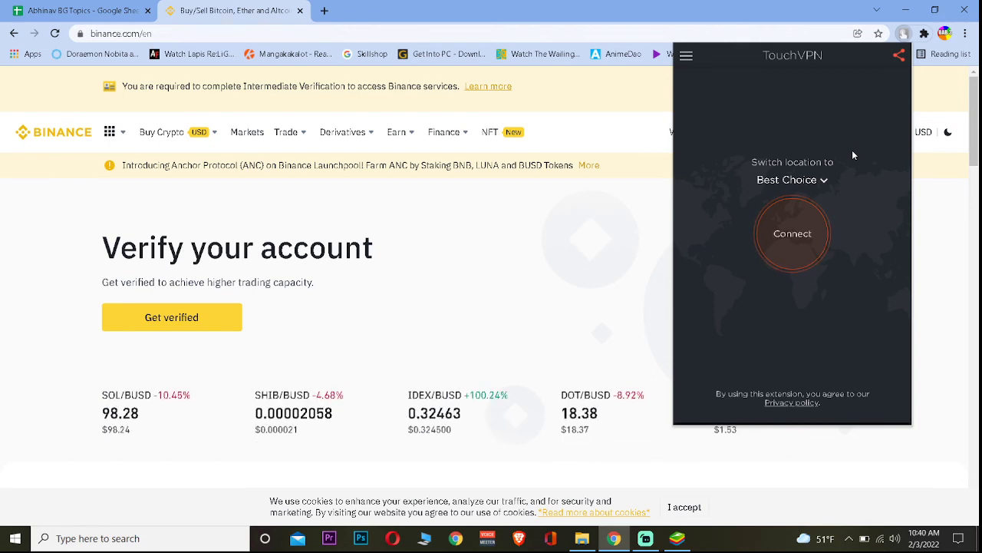
# - Dismiss the Touch VPN popup without connecting, revealing Binance's Verify your account page
pyautogui.click(432, 266)
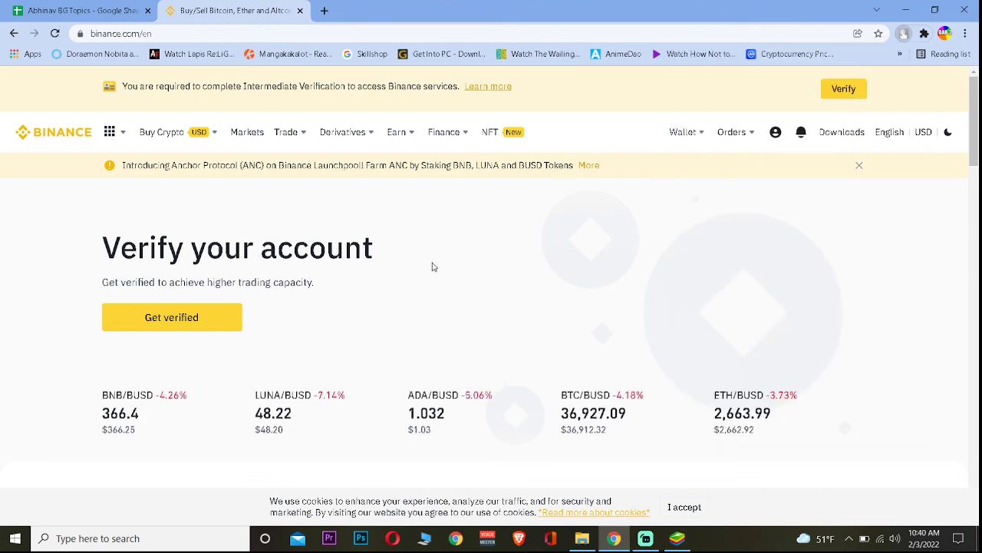